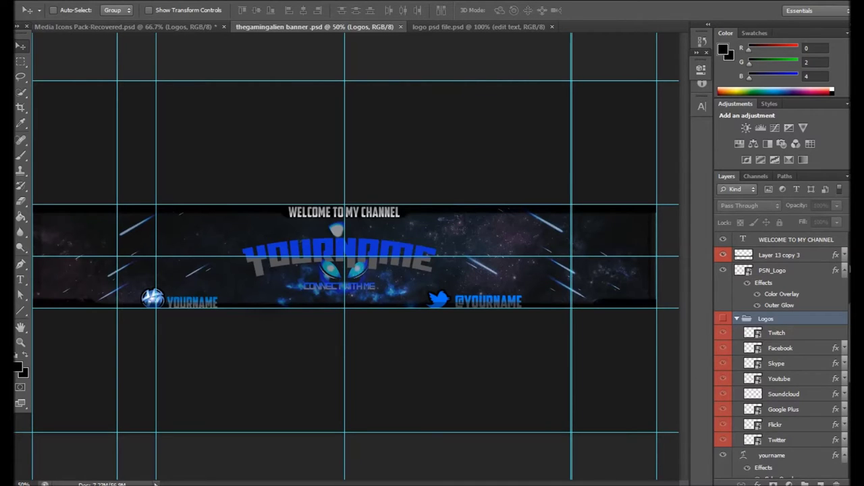
Step: Expand Rectangle 1's effects and turn on the Logos group, showing the Twitch, YouTube and other social icons
scroll(842, 253, up, 5)
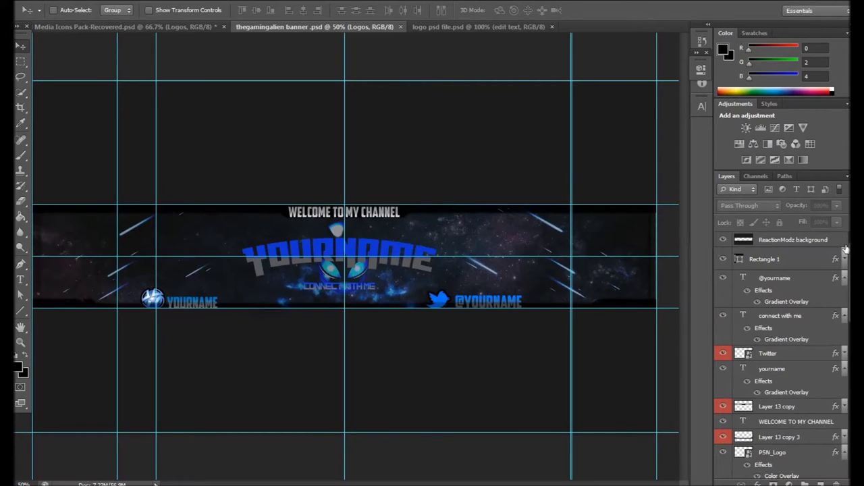
click(844, 256)
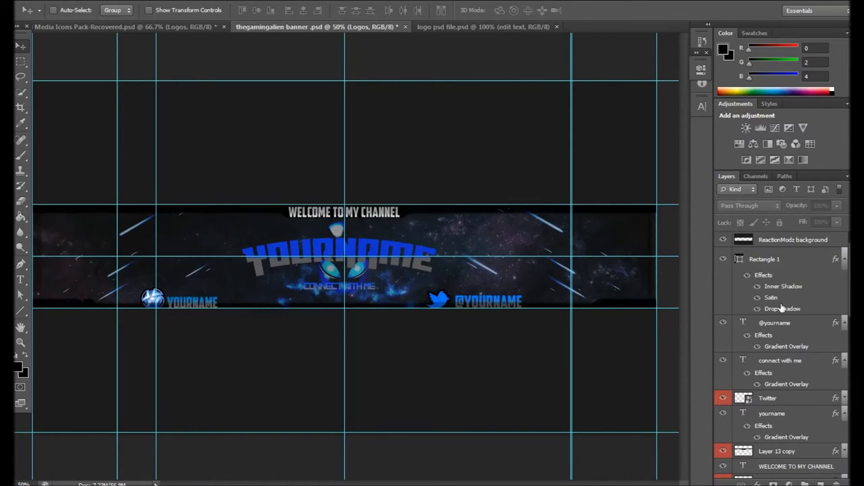
scroll(792, 382, down, 5)
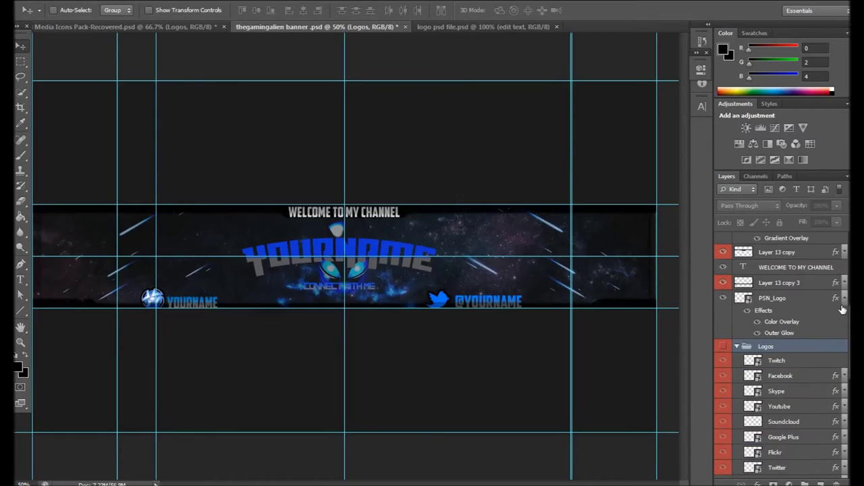
scroll(823, 322, down, 3)
scroll(777, 303, up, 2)
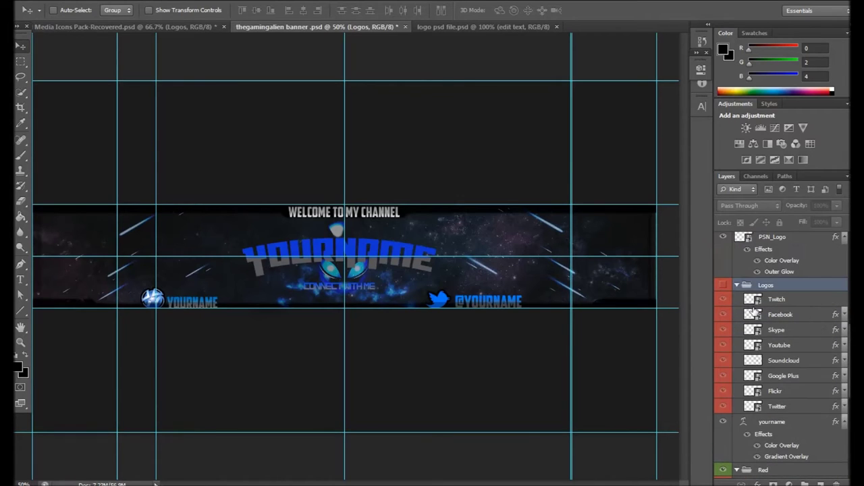
click(722, 285)
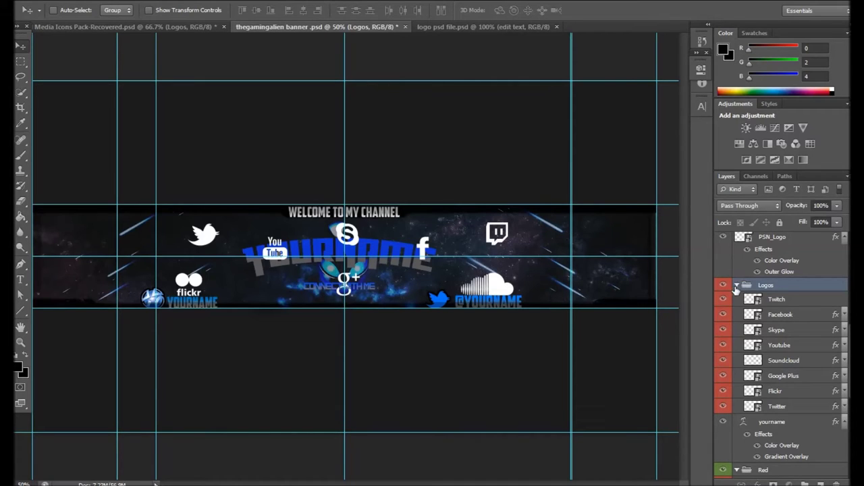
click(736, 286)
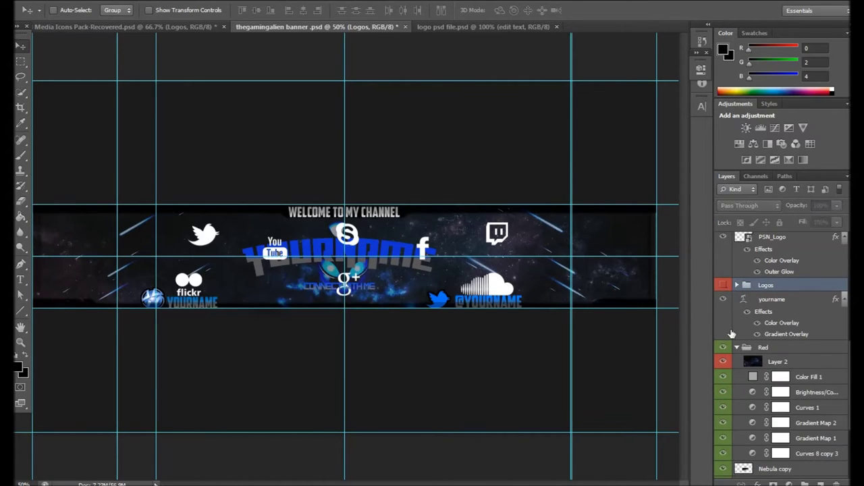
Step: Hide the Logos group, then open and cancel an edit of the YOURNAME text without changes
click(723, 285)
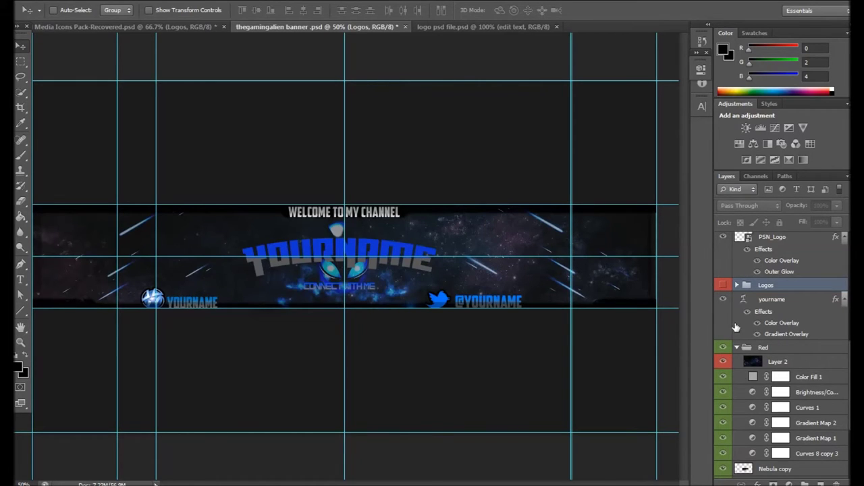
click(743, 302)
double_click(739, 299)
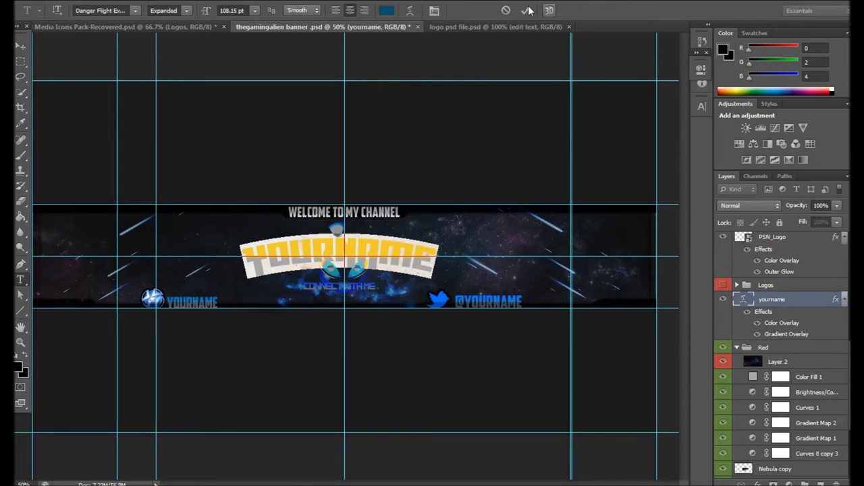
click(507, 10)
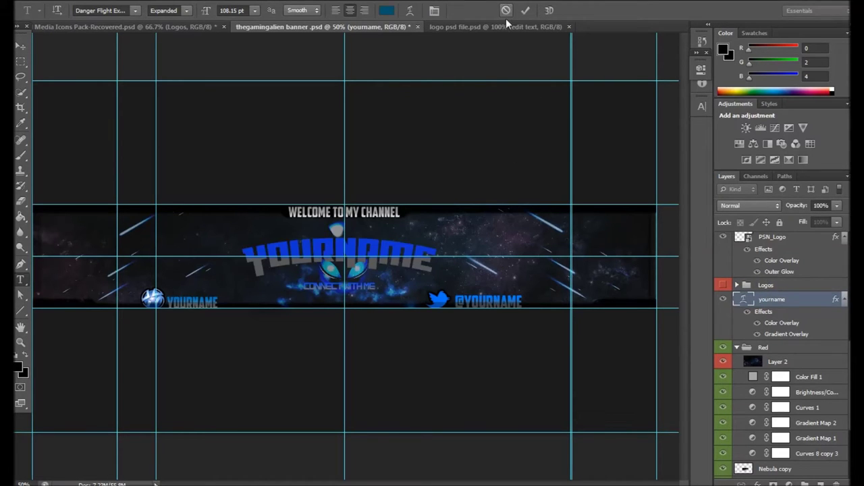
key(v)
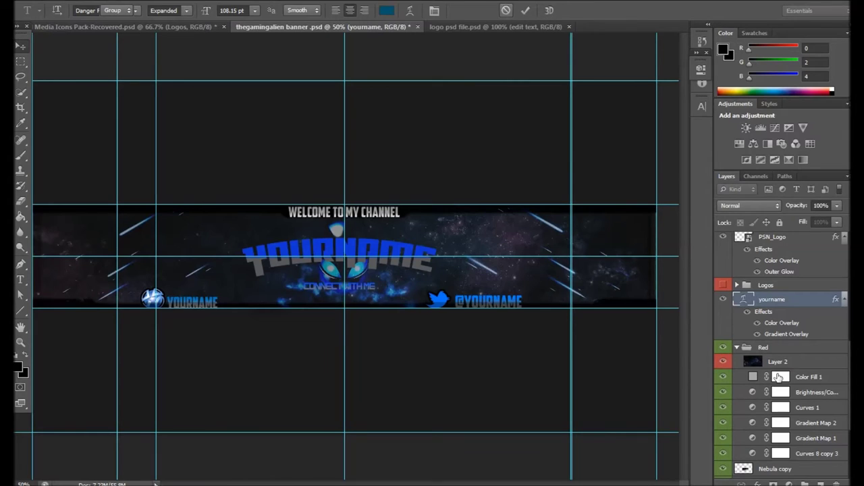
Step: Hide the nebula background layer, Layer 2 in the Red group
scroll(750, 388, down, 1)
scroll(750, 385, up, 1)
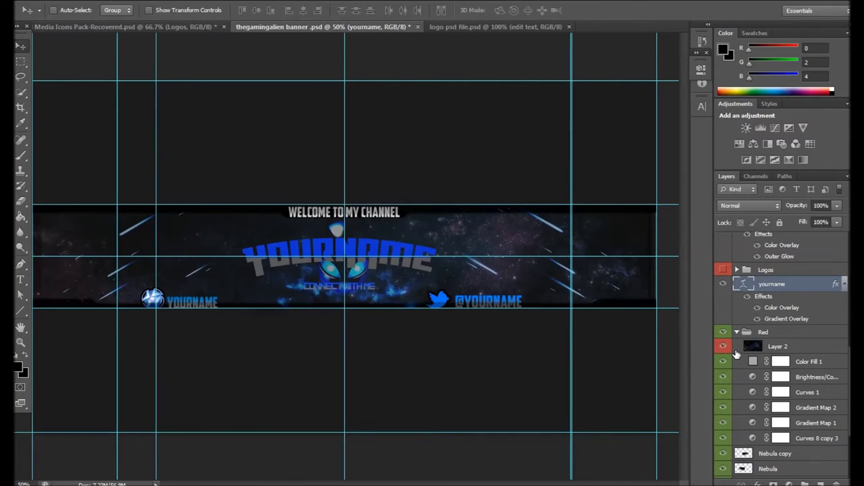
scroll(777, 424, down, 3)
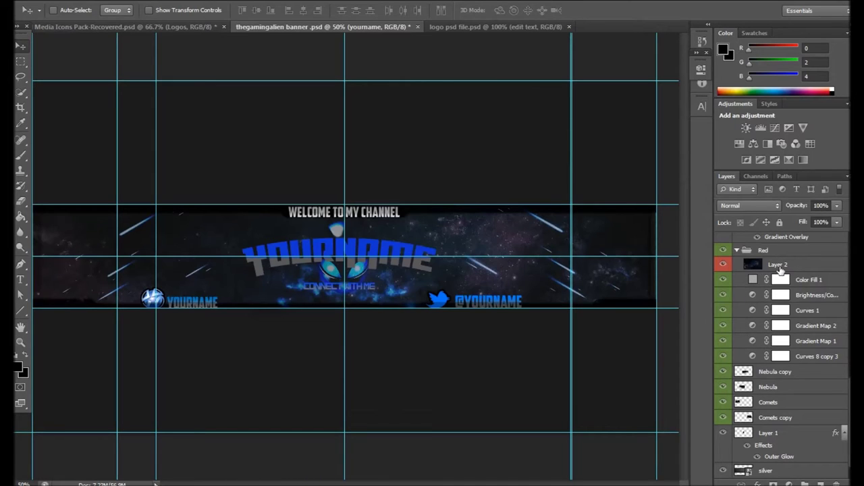
click(724, 265)
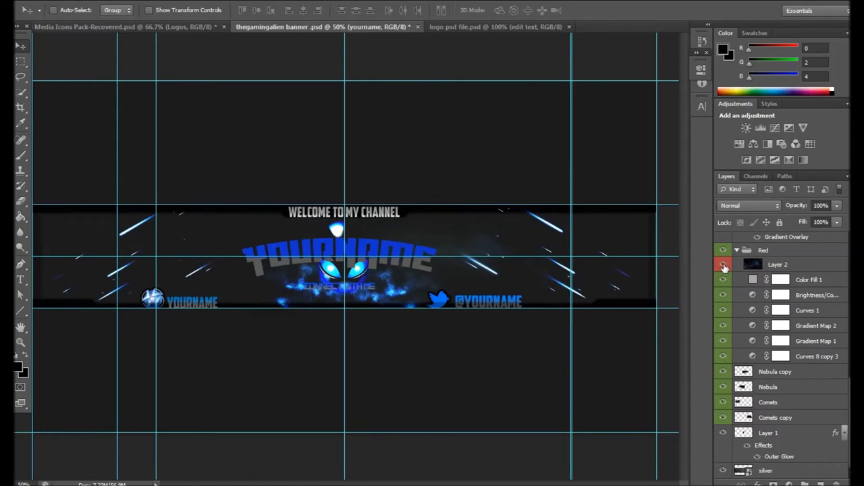
click(724, 266)
scroll(726, 297, up, 5)
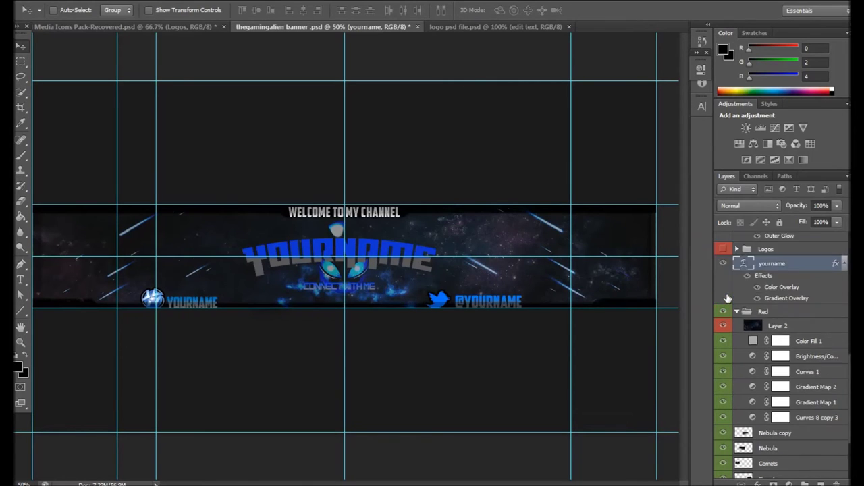
scroll(729, 302, up, 5)
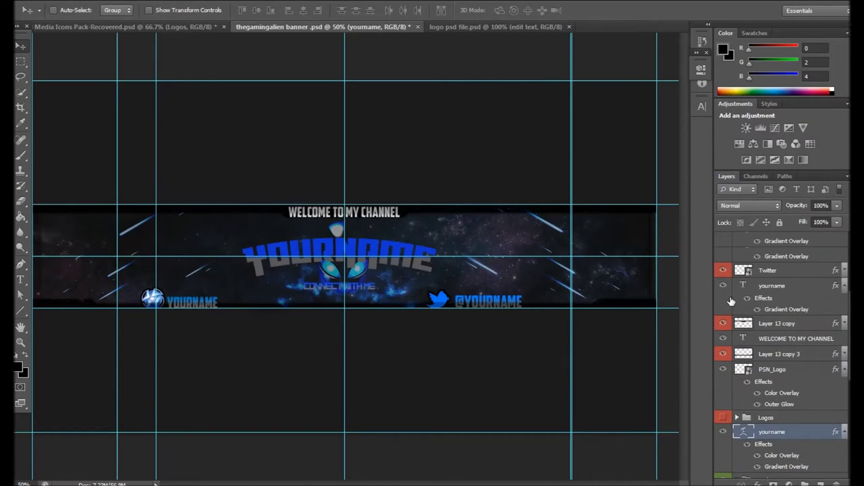
scroll(733, 312, down, 3)
scroll(732, 312, down, 7)
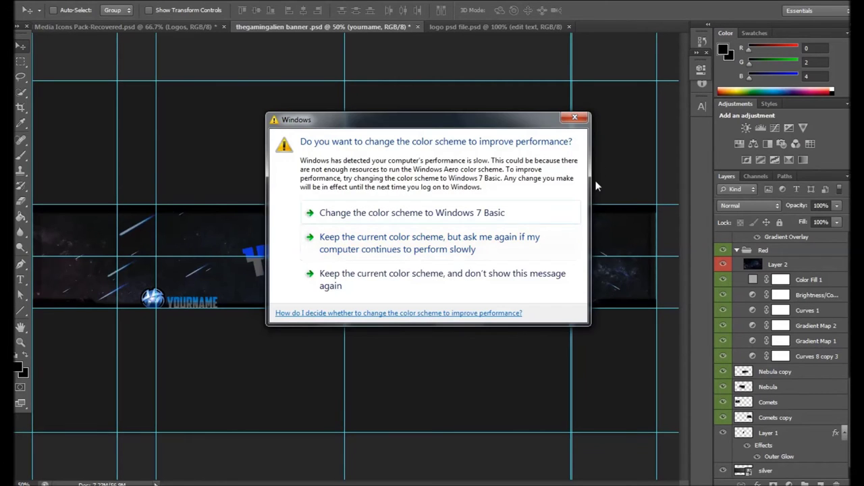
click(581, 120)
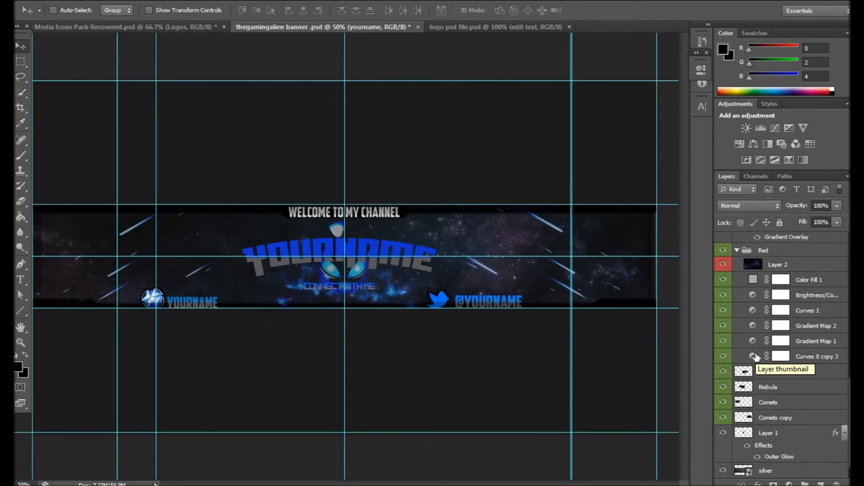
scroll(785, 301, up, 2)
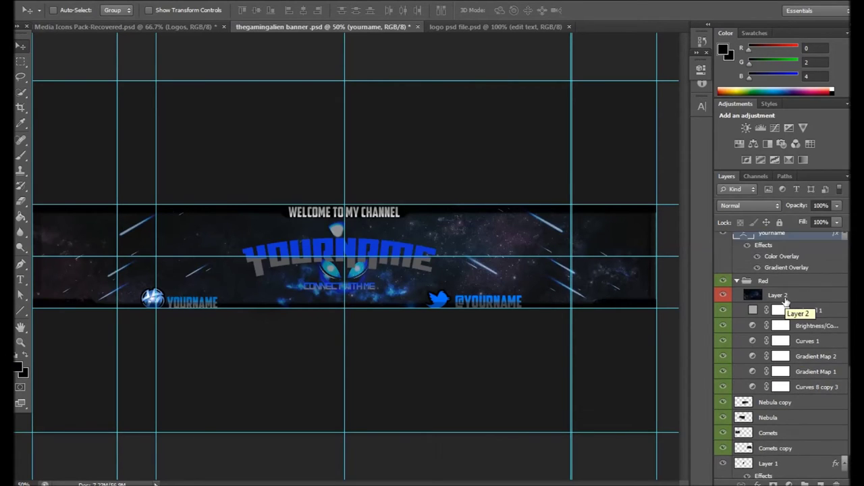
scroll(785, 302, down, 2)
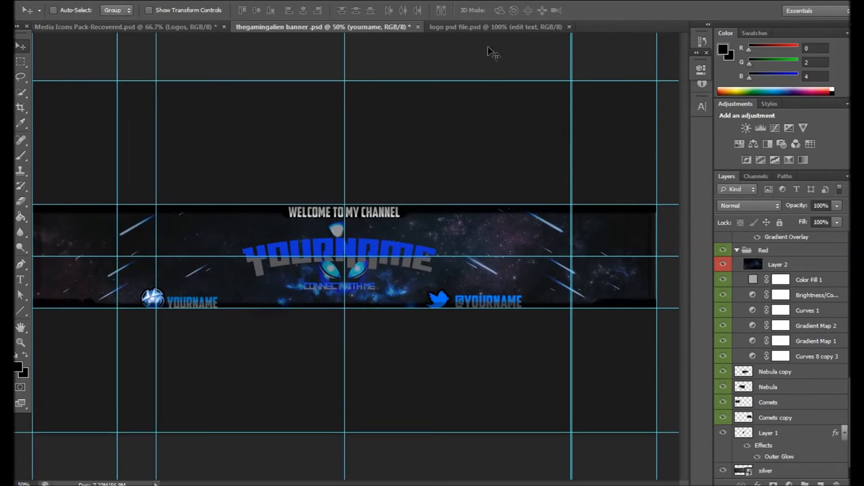
Step: Switch from the banner to the logo psd file.psd document, showing the alien-head YOURNAME logo
click(489, 26)
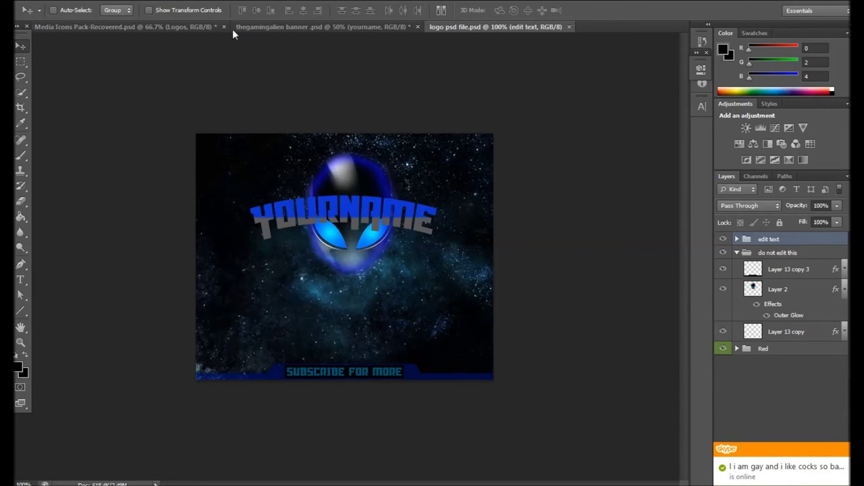
click(297, 26)
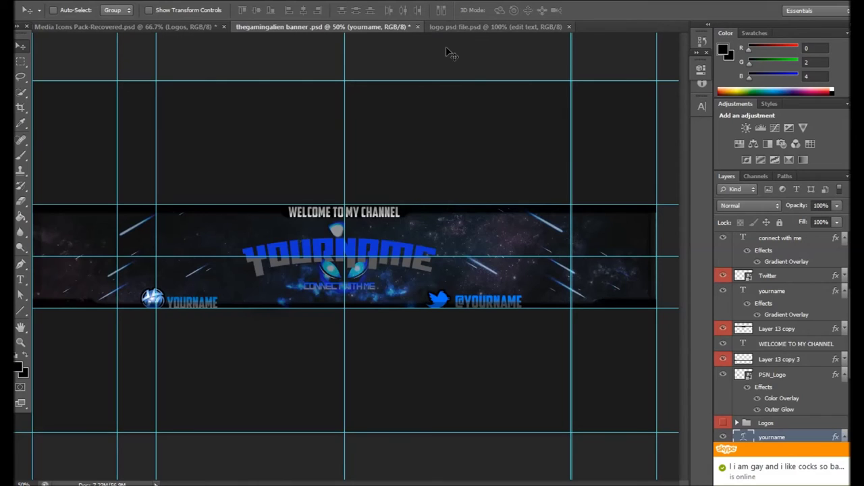
click(471, 28)
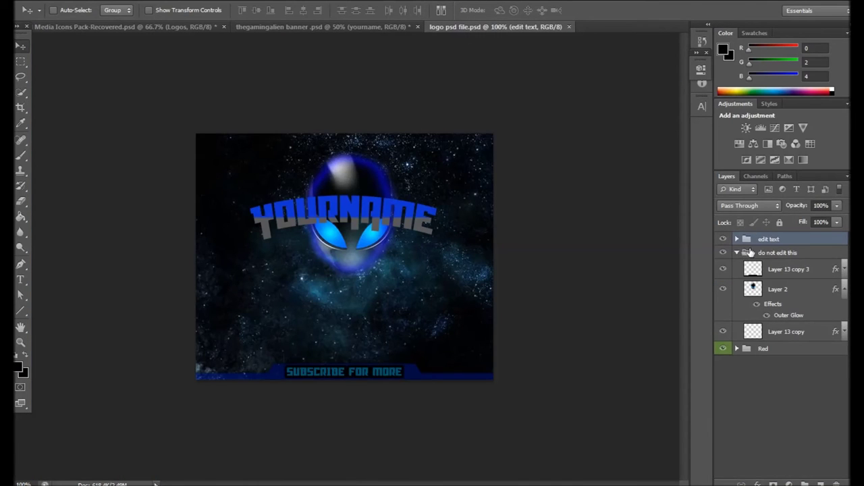
click(736, 240)
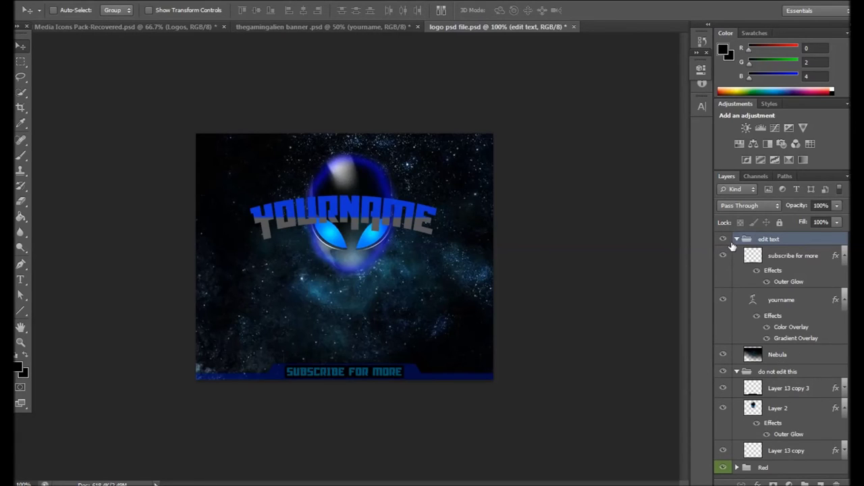
click(737, 240)
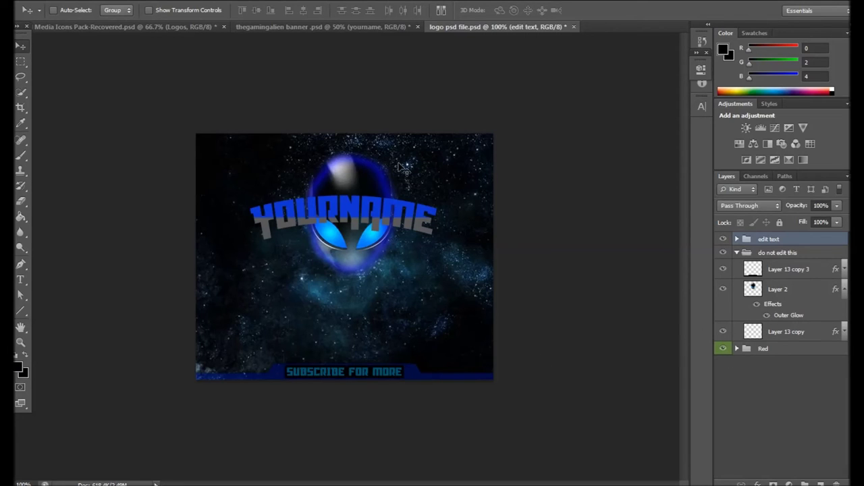
Step: Expand the Red group's fill and adjustment layers, and collapse and re-expand the 'do not edit this' group
click(737, 348)
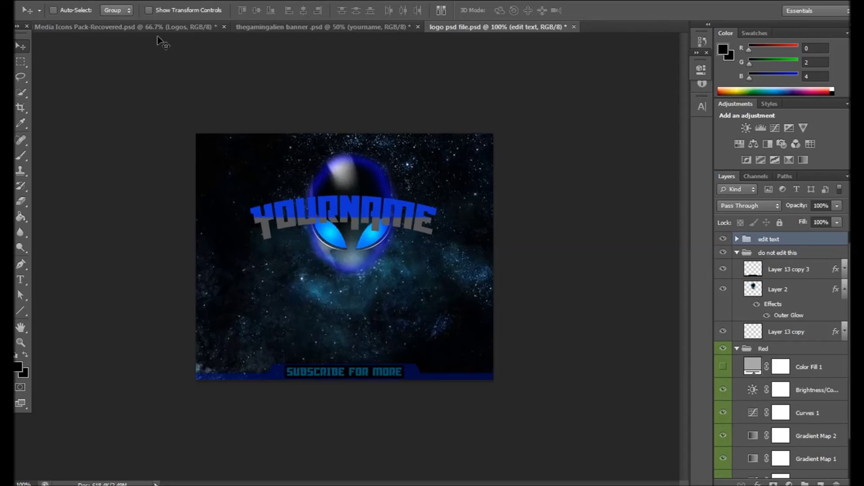
scroll(787, 388, down, 2)
scroll(786, 388, up, 2)
scroll(787, 389, down, 1)
scroll(797, 296, up, 1)
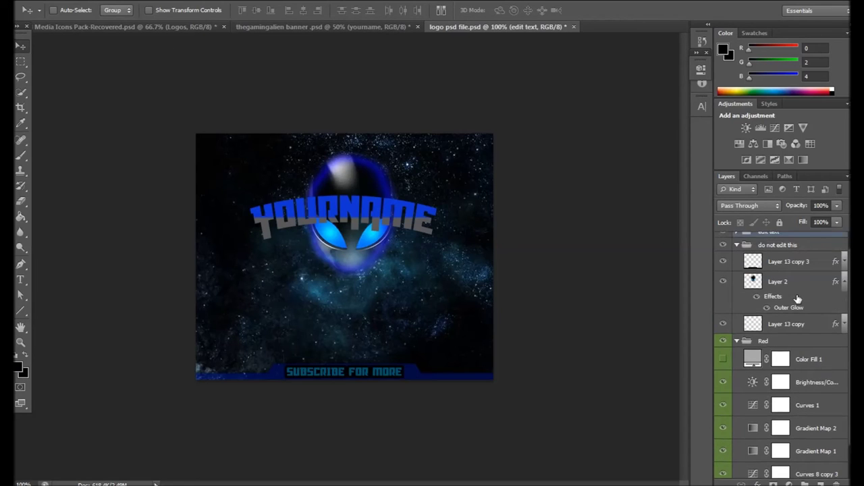
click(737, 253)
click(737, 253)
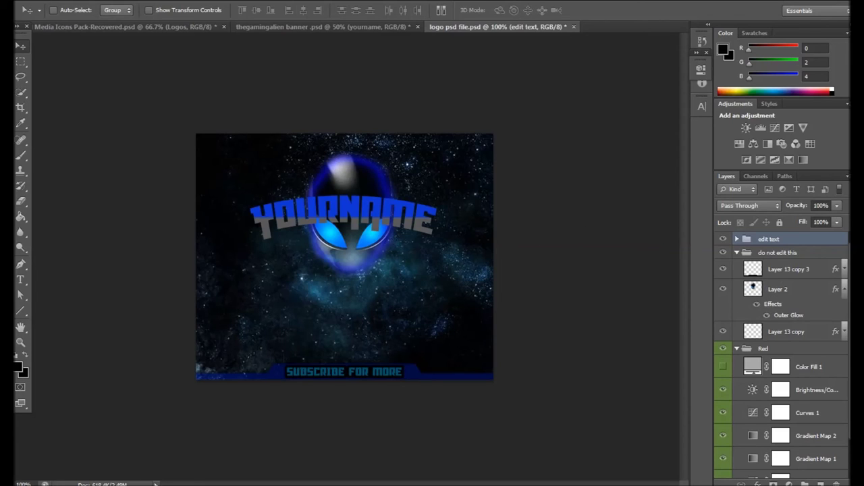
key(alt+Tab)
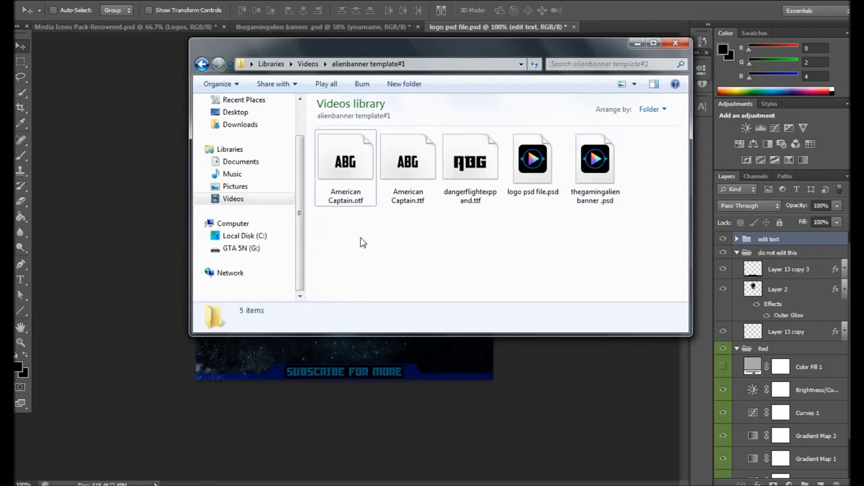
Step: Minimize the alienbanner template#1 folder window to return to the logo document
click(638, 44)
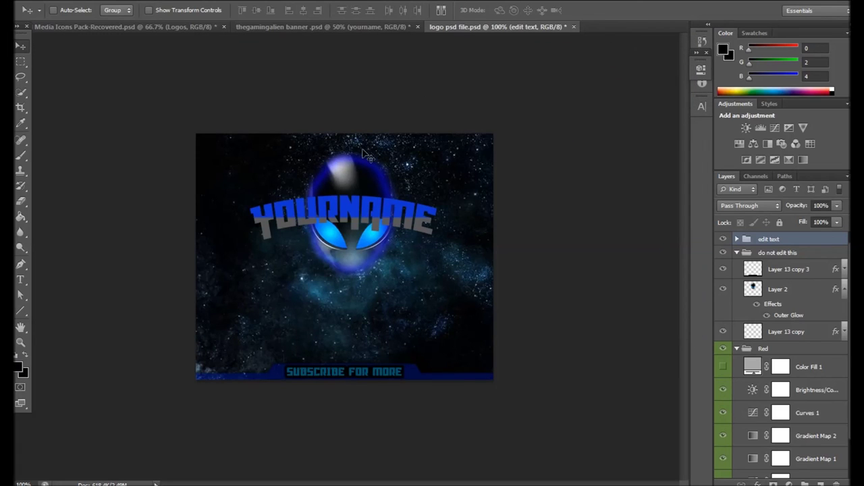